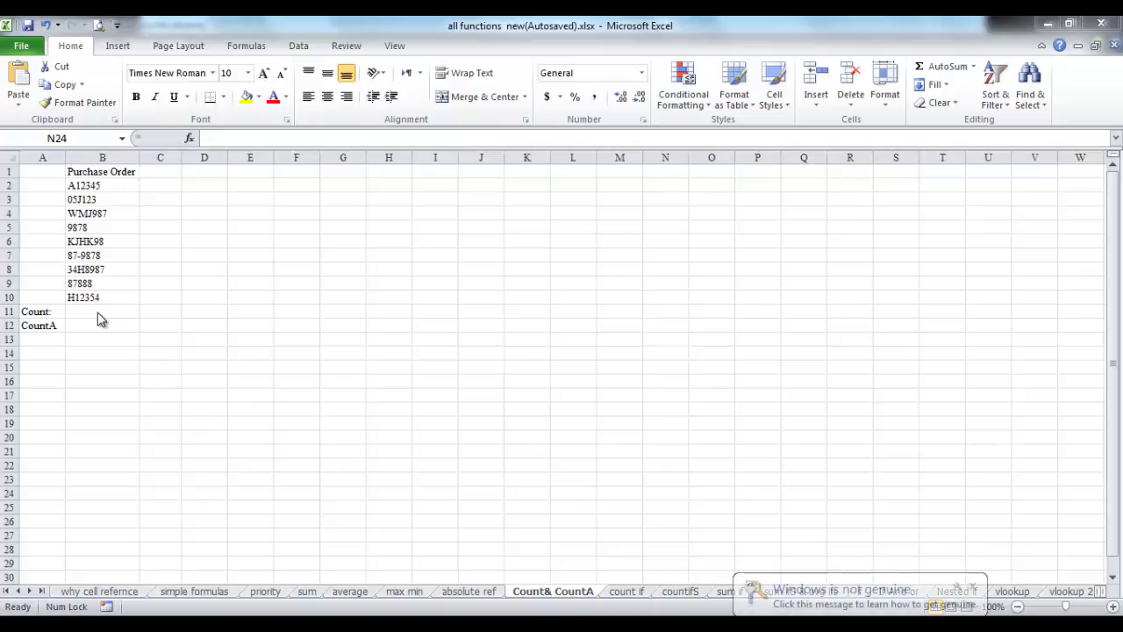
Step: Count the numeric entries of the Purchase Order list in B11 with the COUNT function over B2:B10
left_click(98, 311)
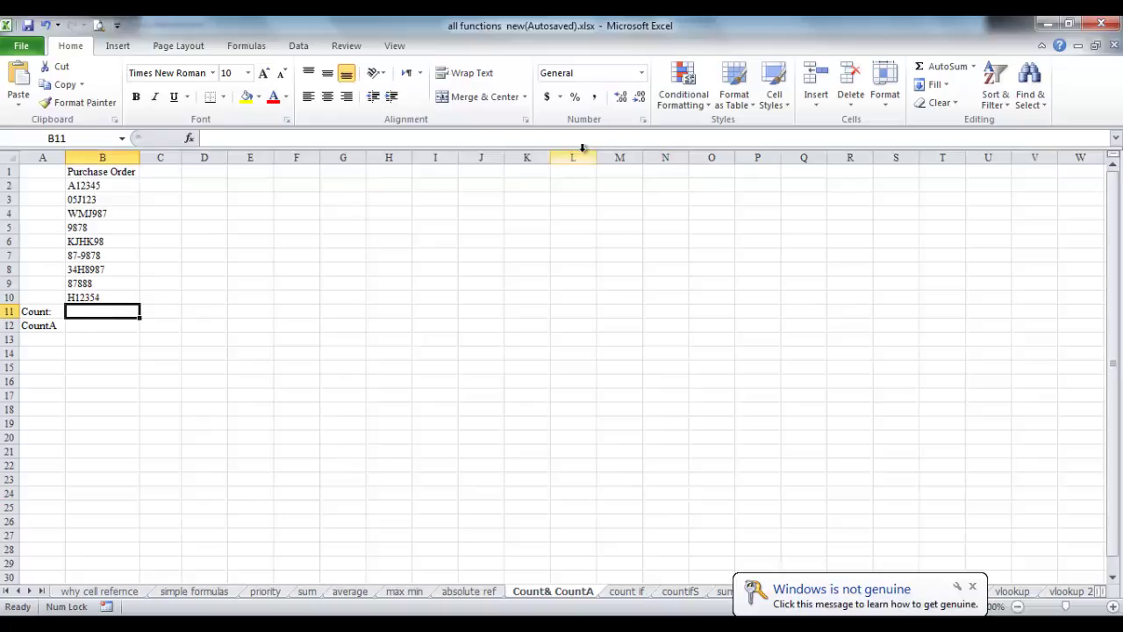
left_click(974, 68)
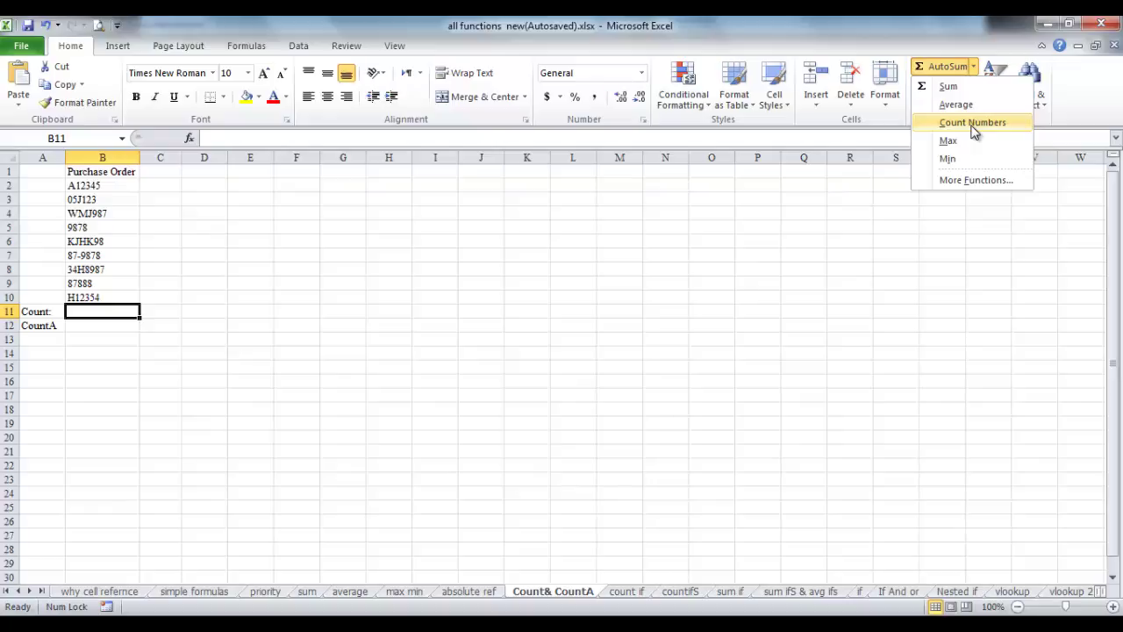
left_click(973, 123)
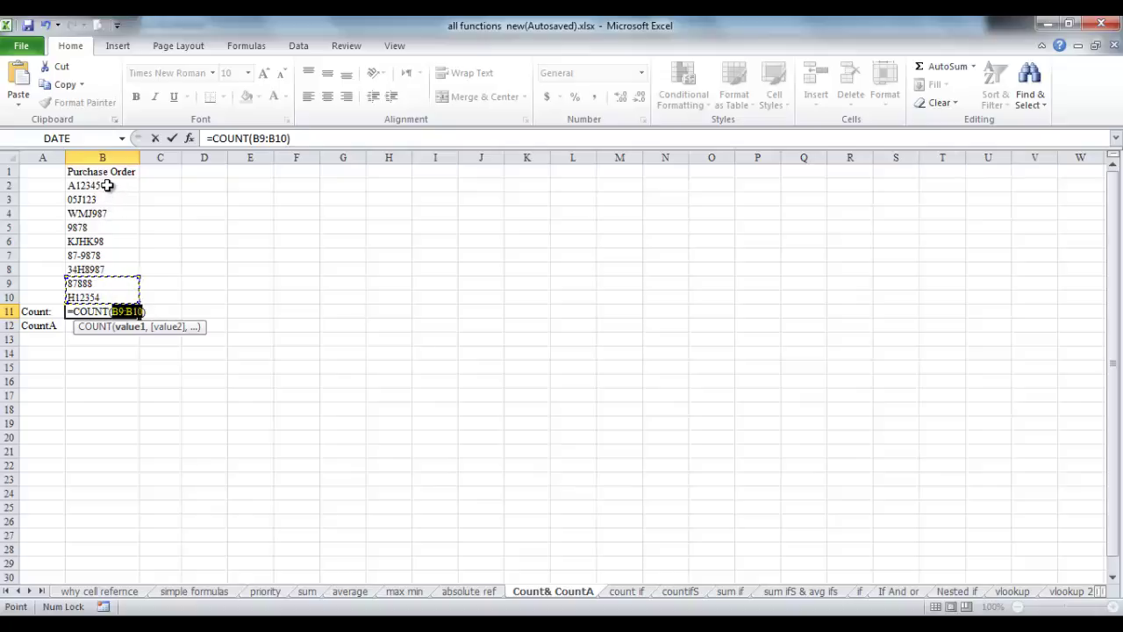
left_click_drag(104, 185, 101, 294)
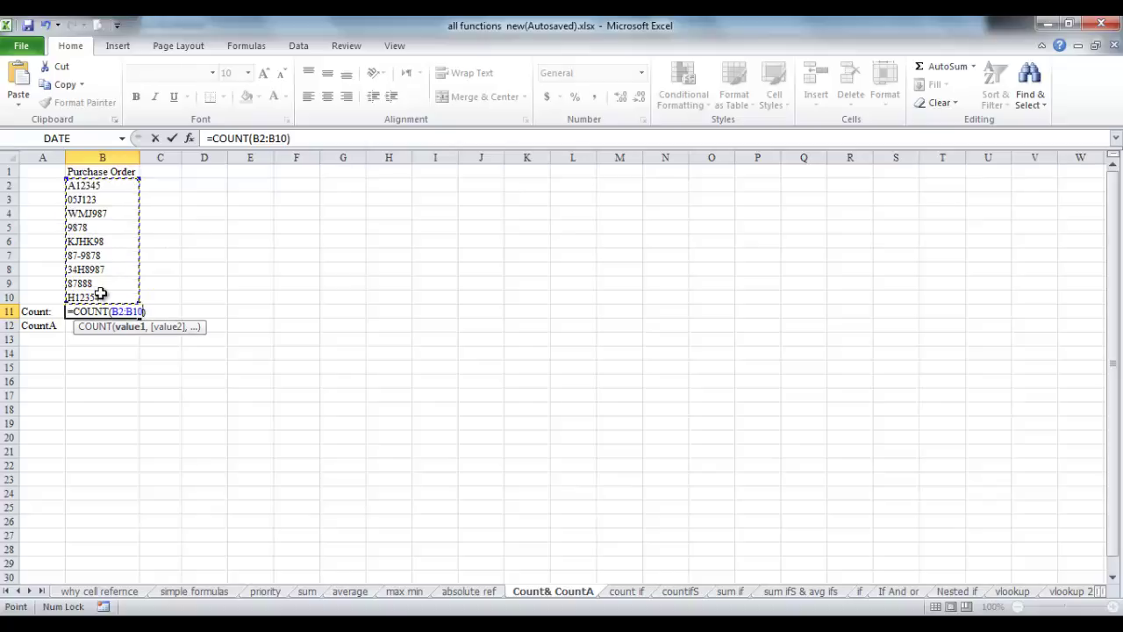
left_click(173, 141)
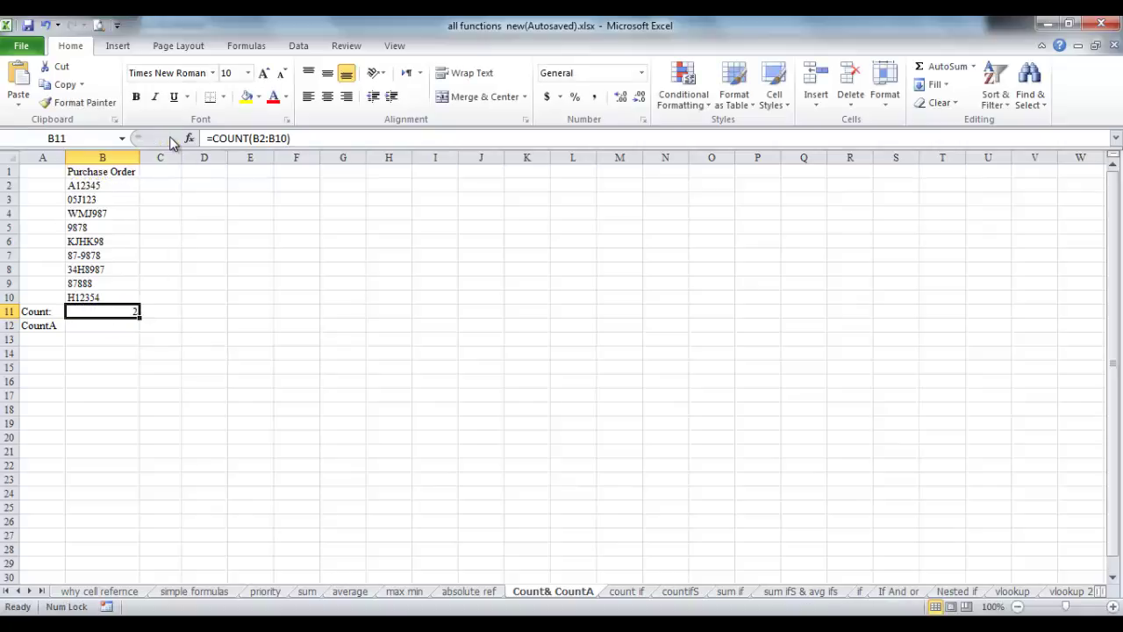
left_click(151, 328)
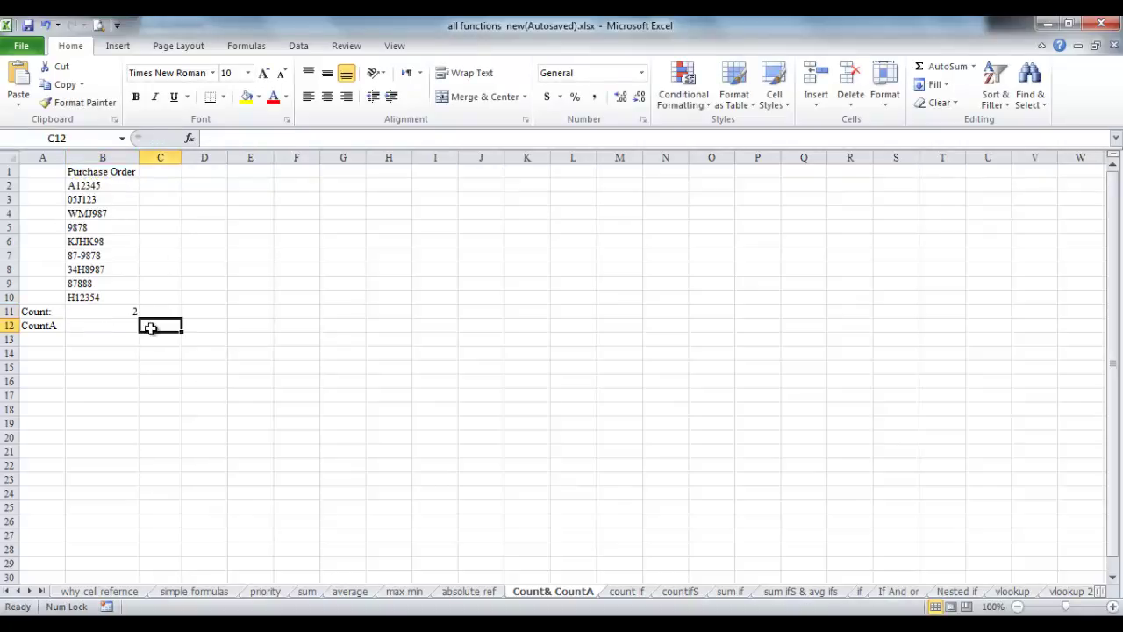
left_click(97, 283)
Step: Look up the COUNTA function with the Insert Function search and enter it in B12 over the range B2:B10
left_click(97, 326)
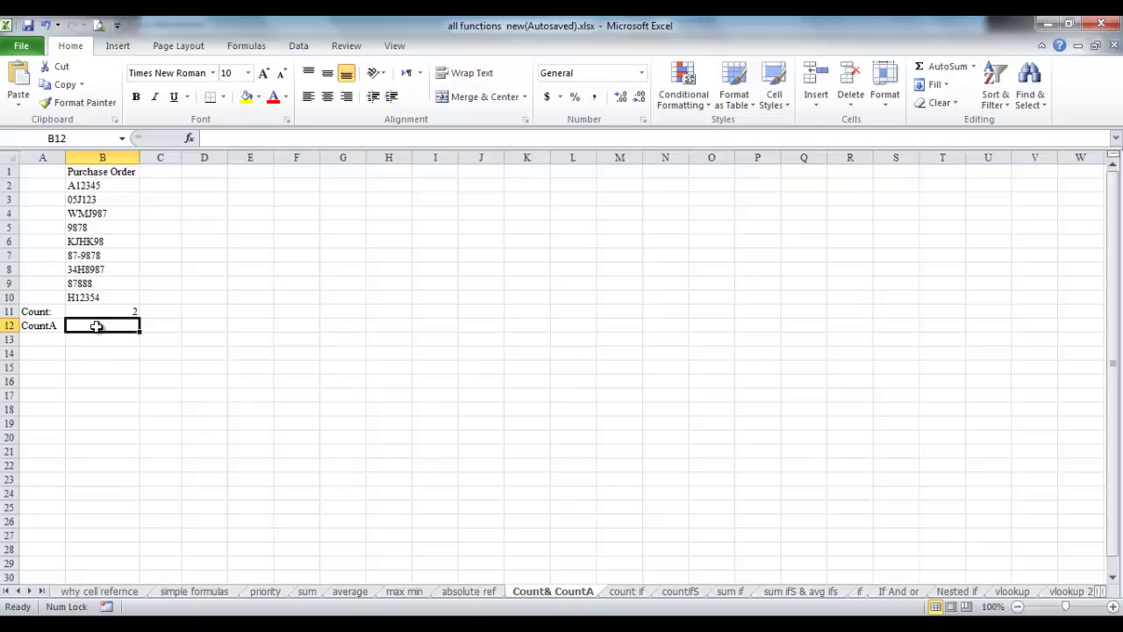
left_click(114, 50)
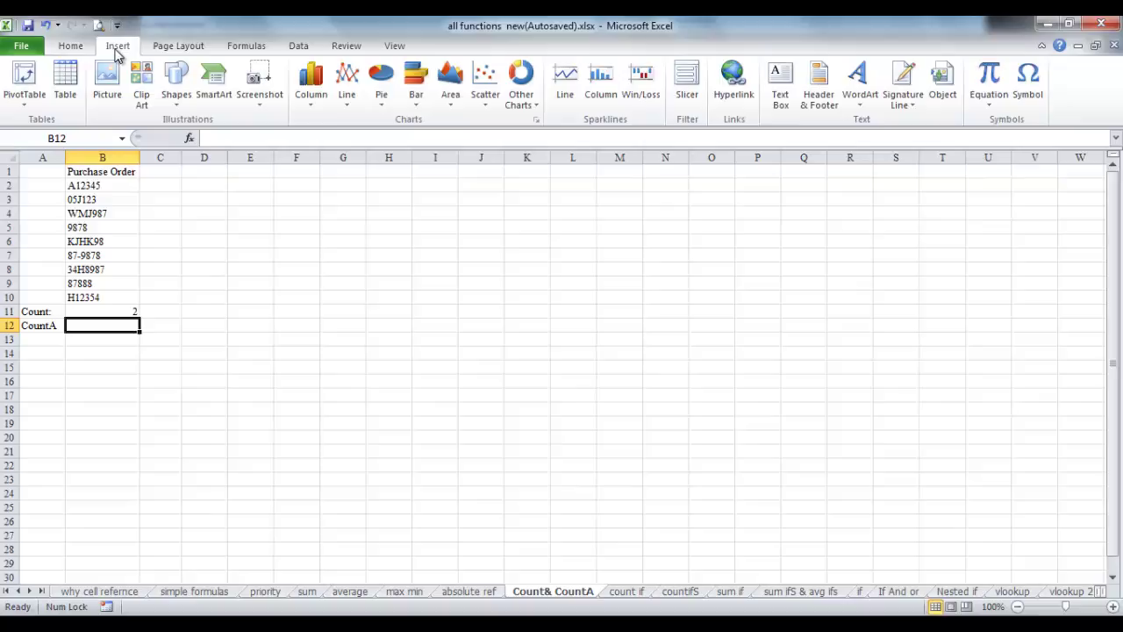
left_click(249, 47)
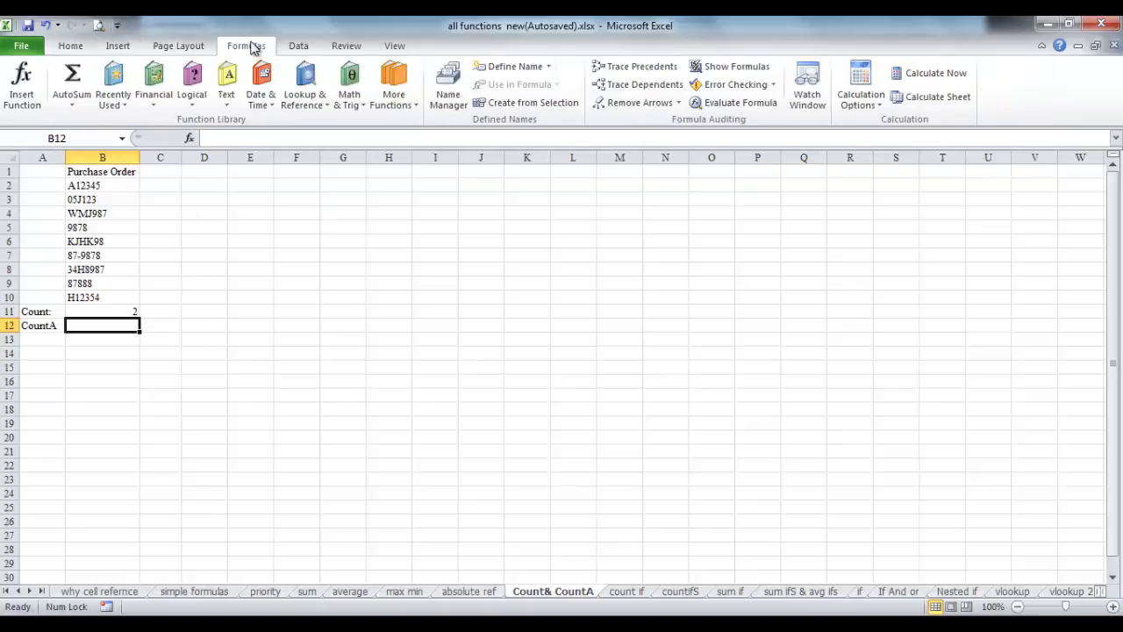
left_click(25, 83)
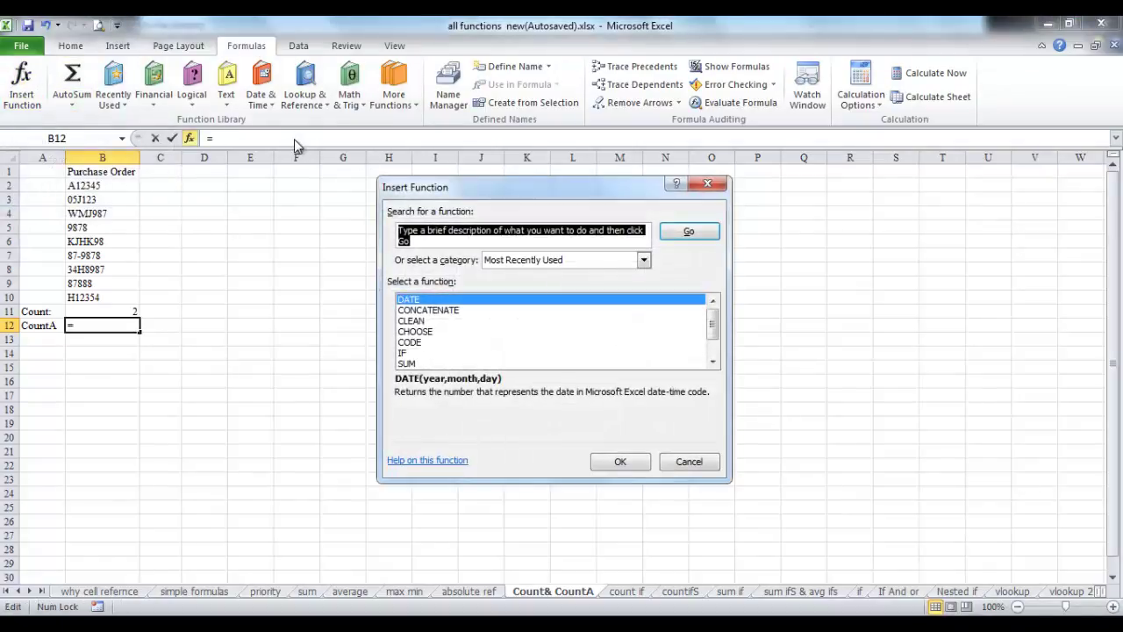
type("cou")
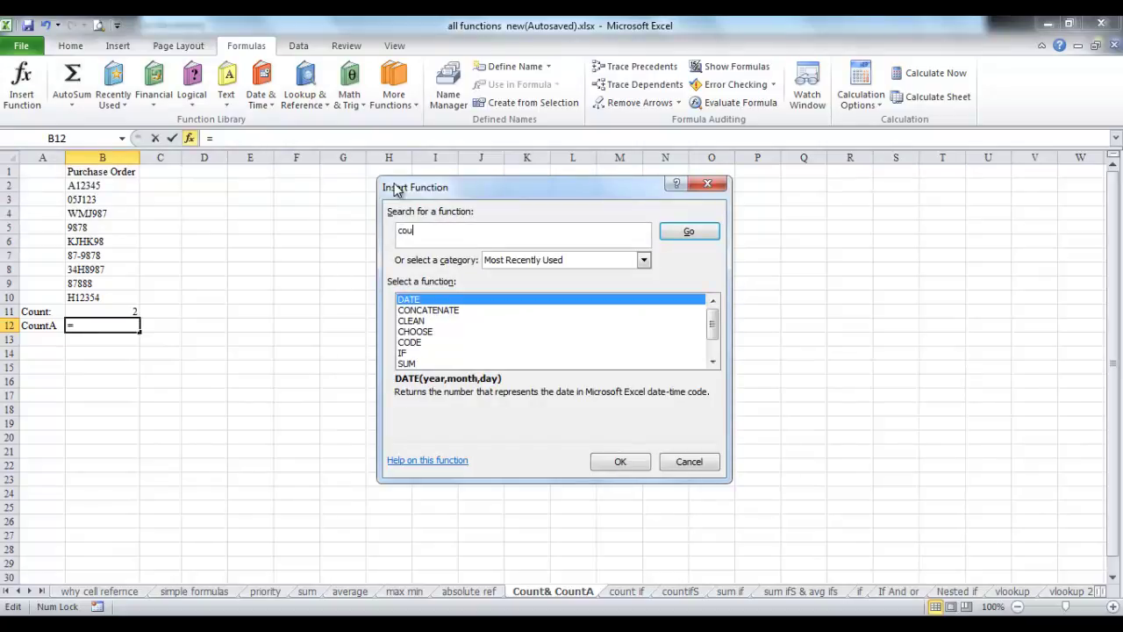
type("nta")
left_click(689, 234)
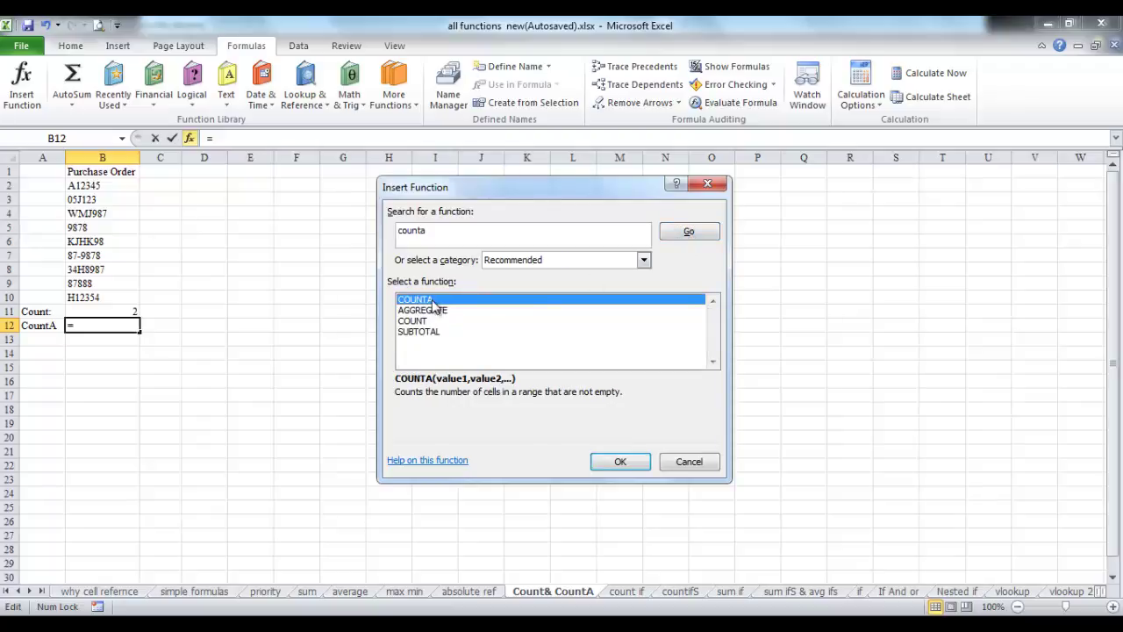
left_click(619, 462)
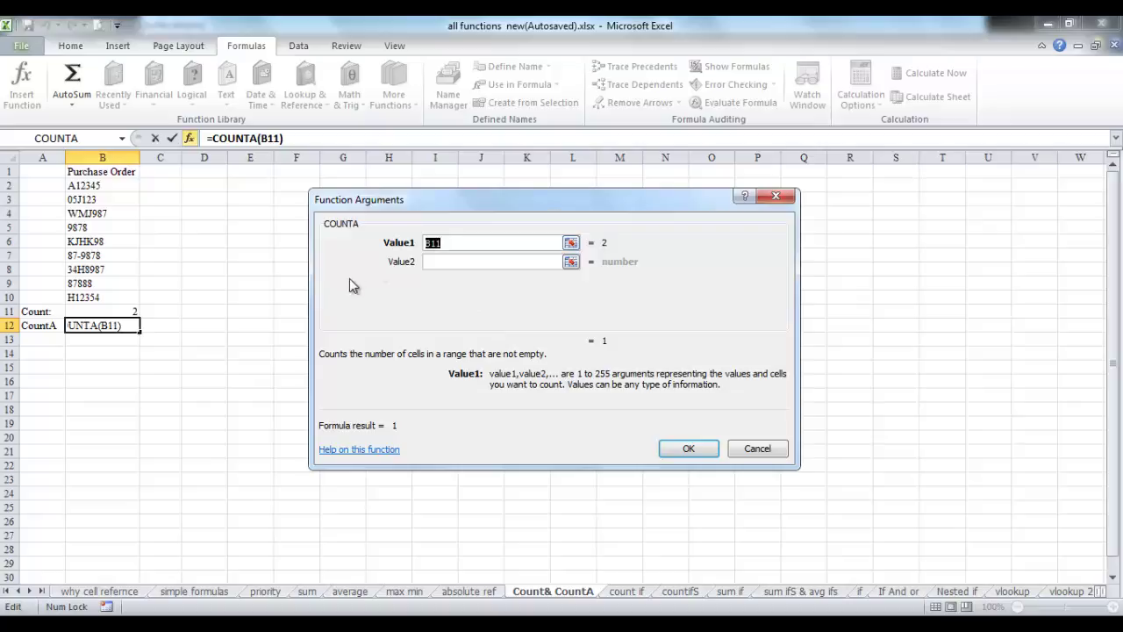
left_click_drag(111, 189, 117, 293)
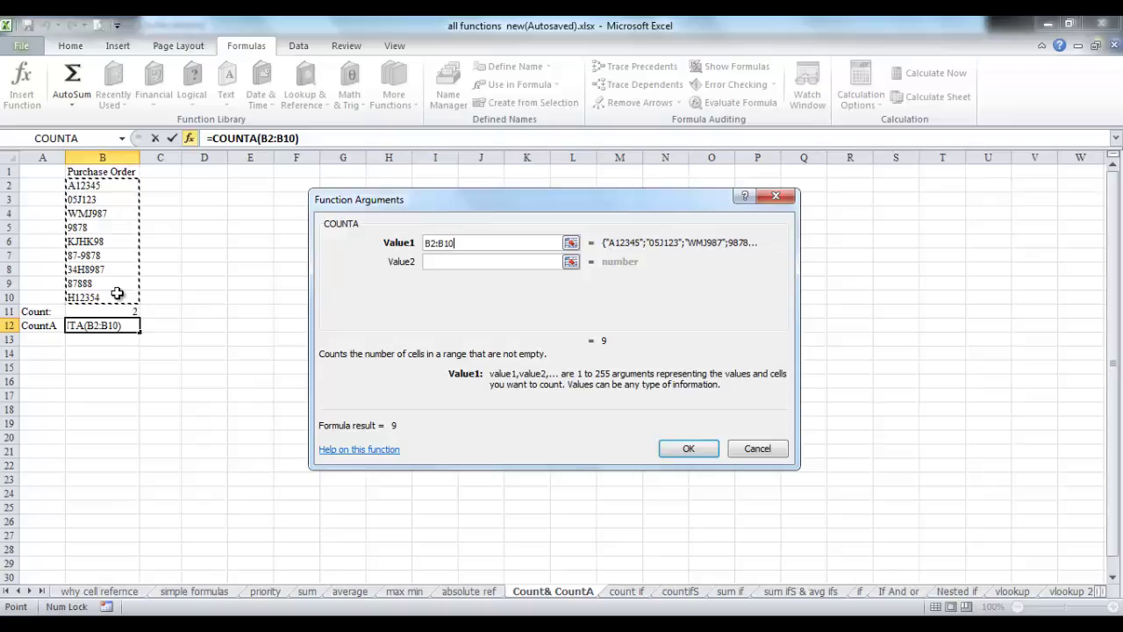
left_click(691, 447)
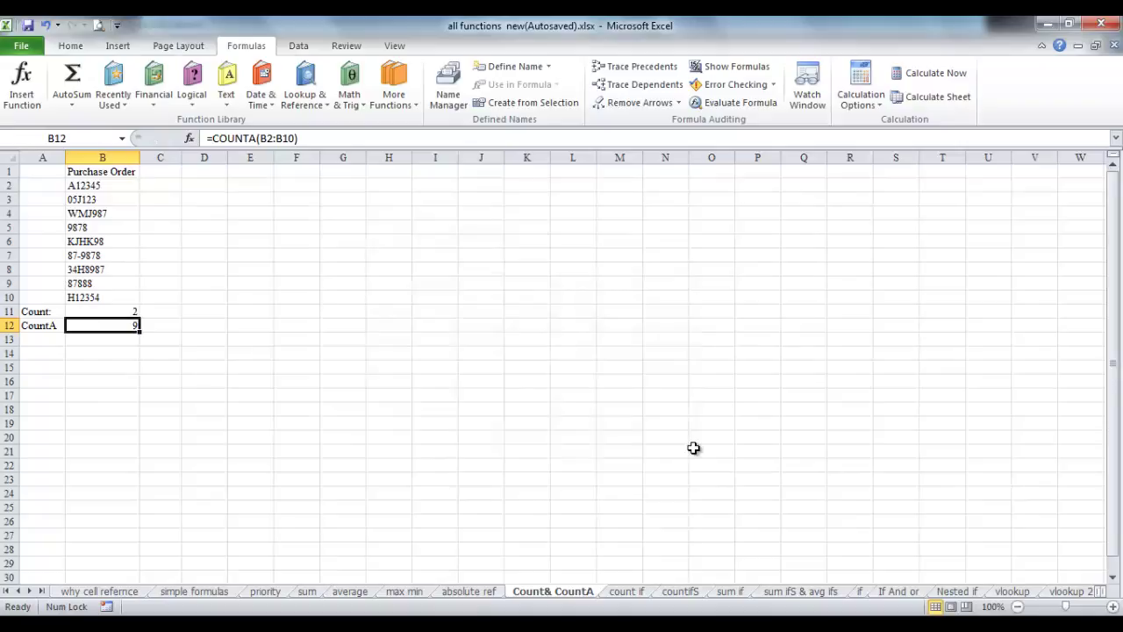
left_click(434, 423)
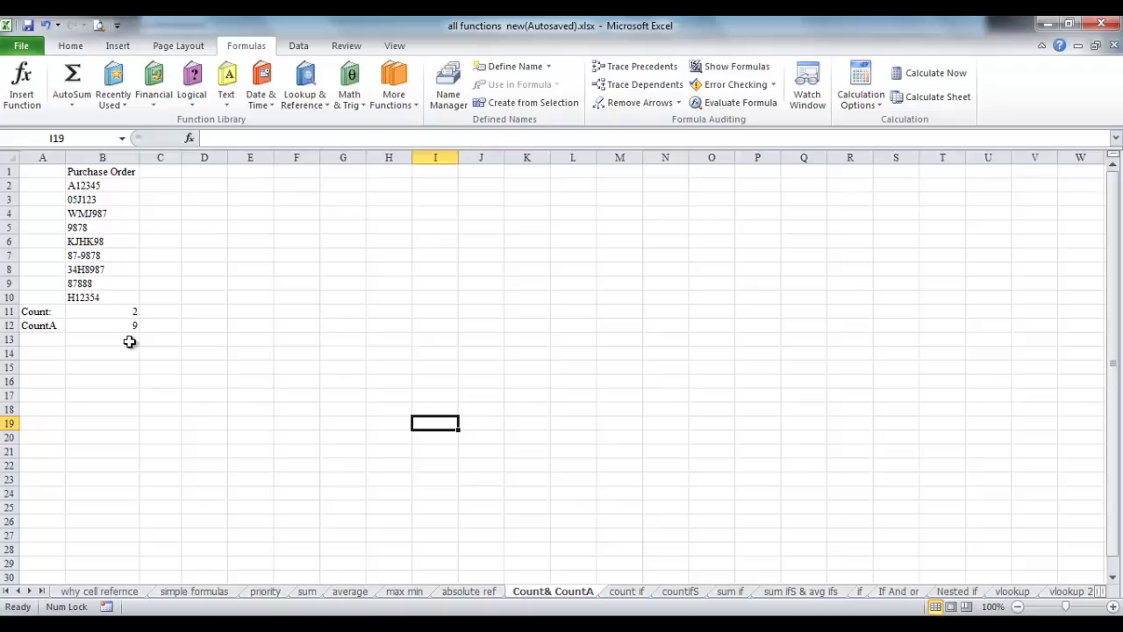
Step: Enter a COUNT formula in D11 covering the blank range D2:D10
left_click(204, 311)
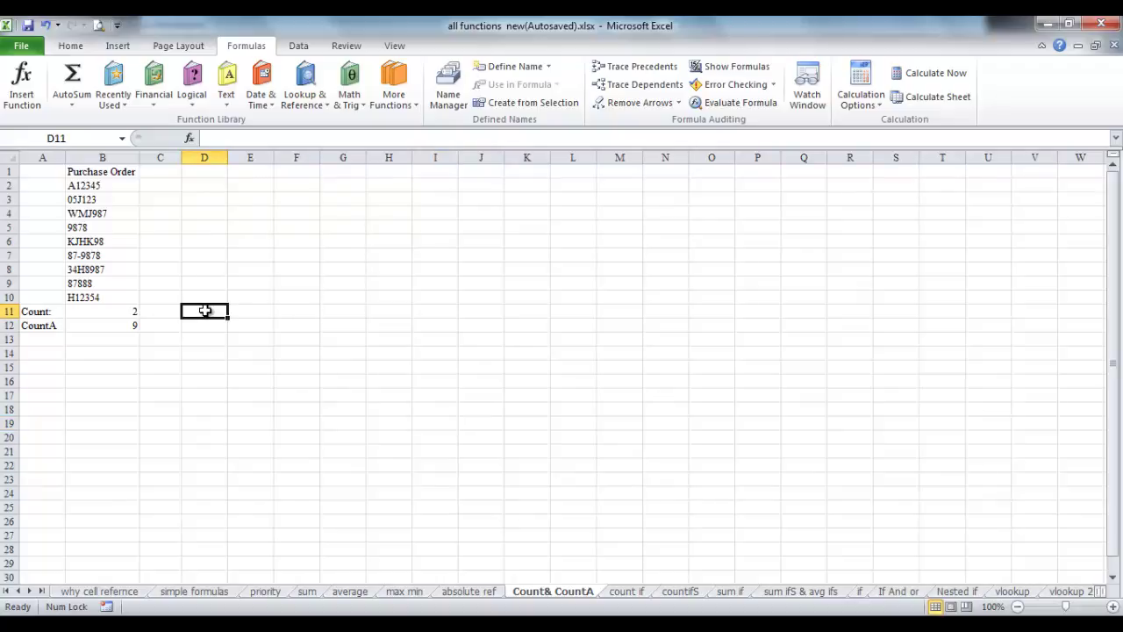
left_click(68, 46)
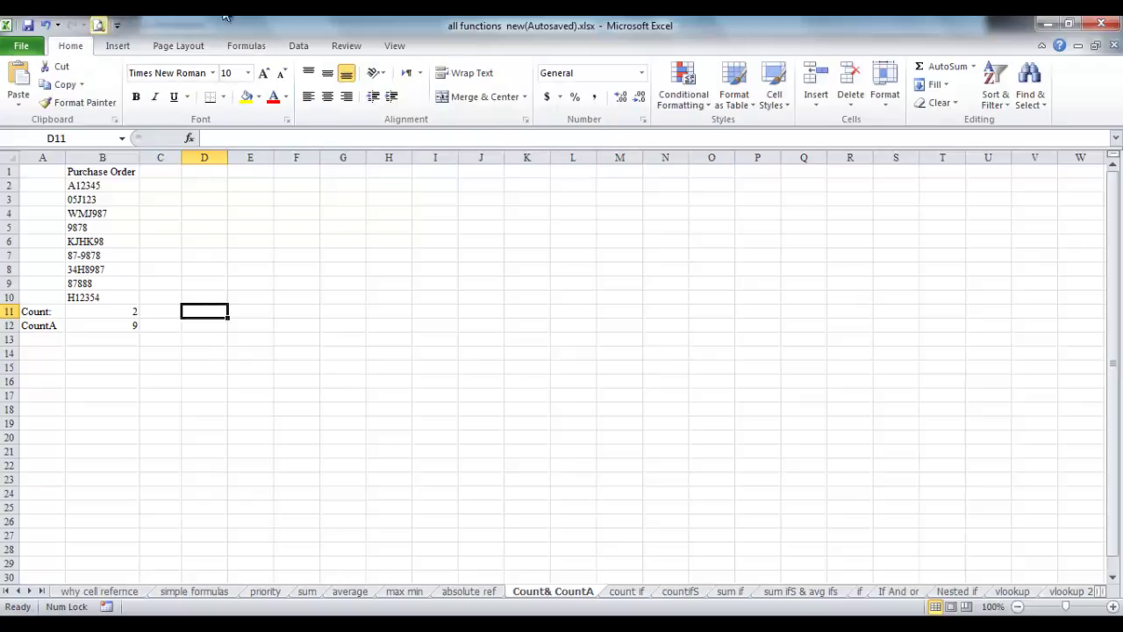
left_click(974, 66)
left_click(970, 123)
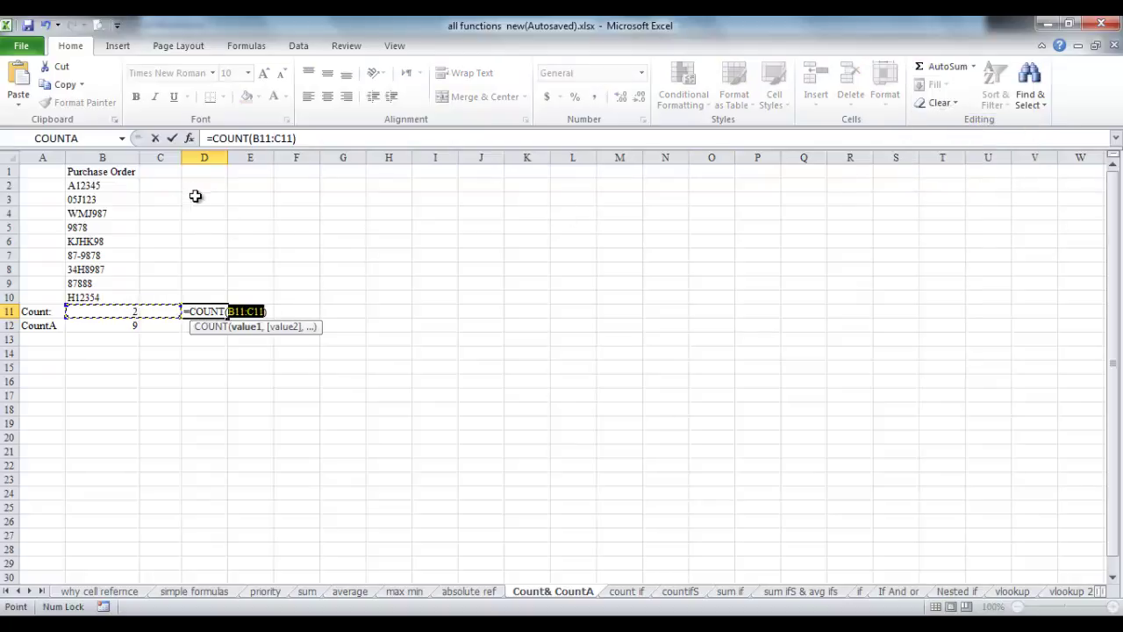
left_click_drag(201, 187, 207, 297)
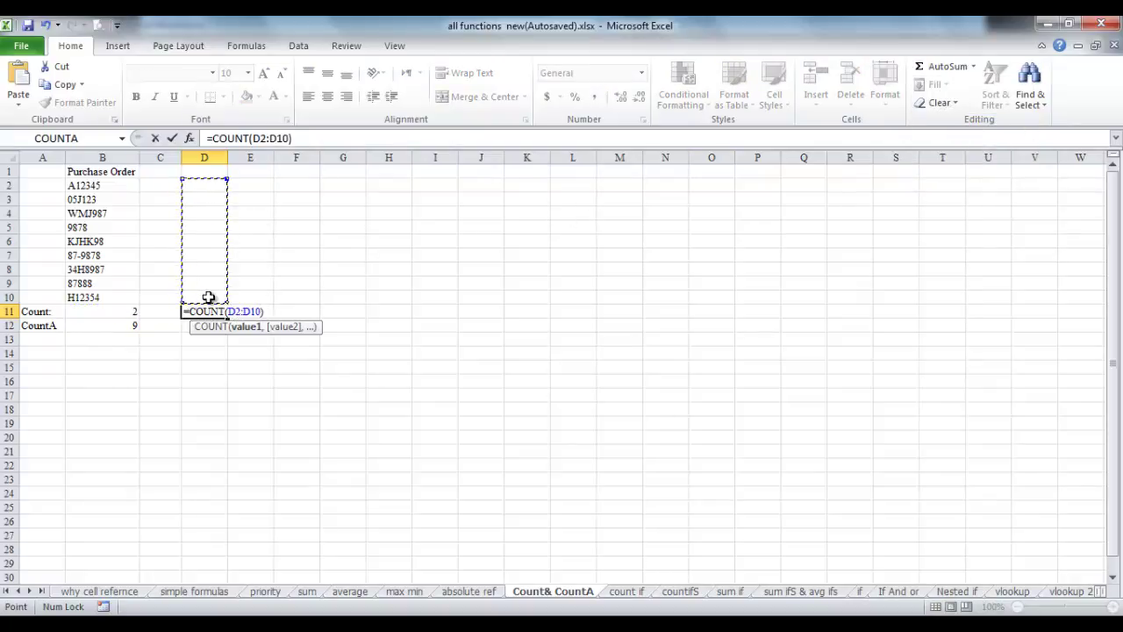
left_click(173, 142)
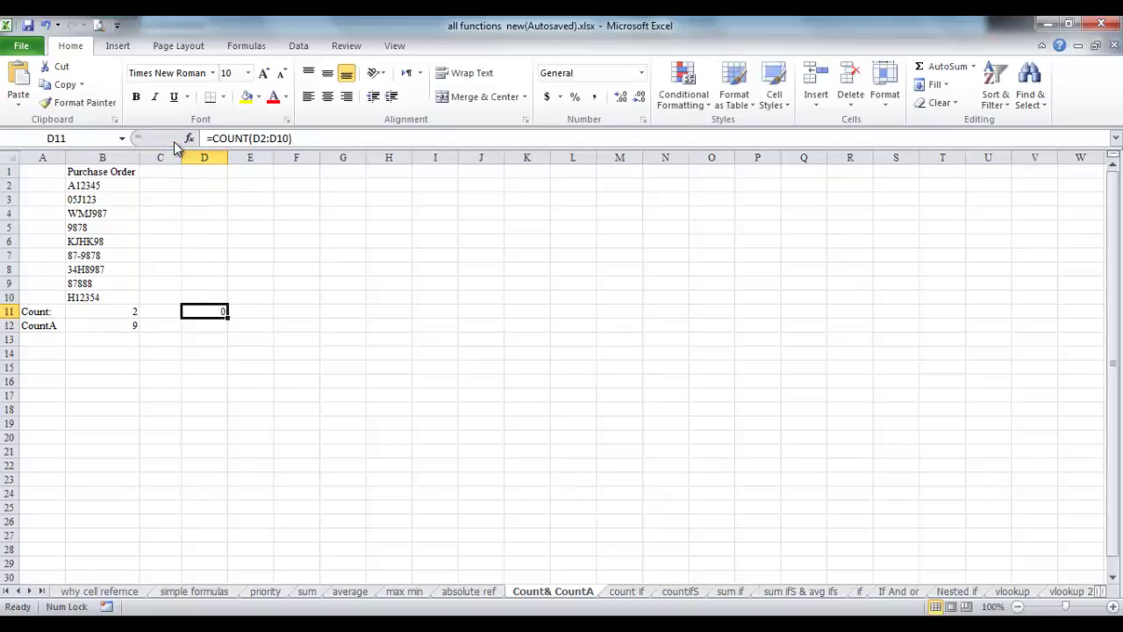
Step: Enter the formula =COUNTA(D2:D10) in cell D12
left_click(206, 325)
type("=")
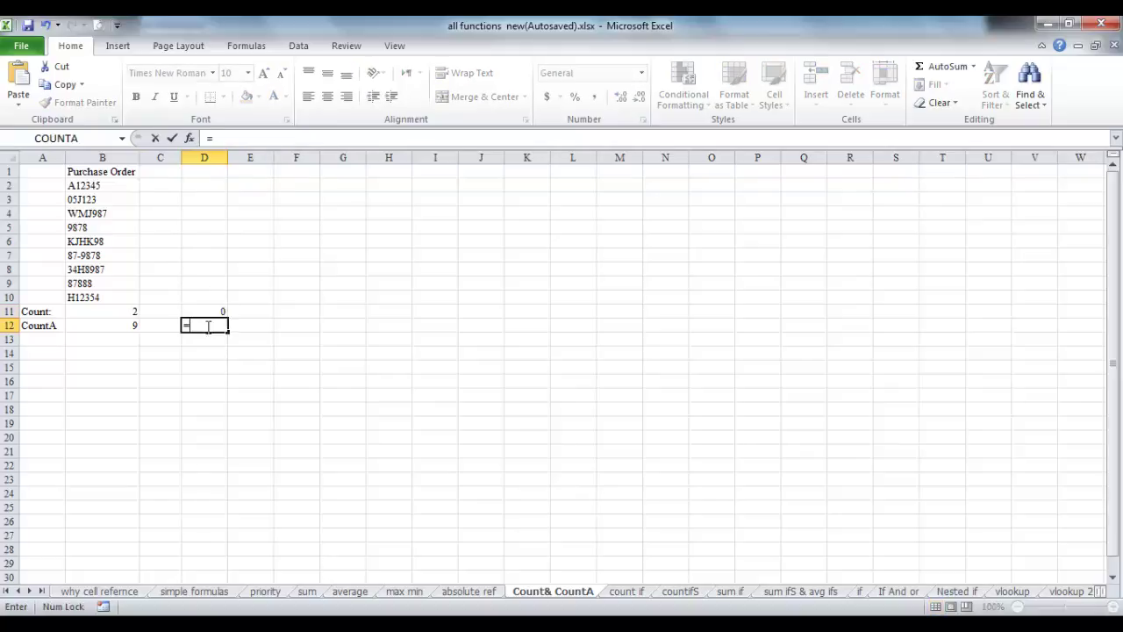
type("count")
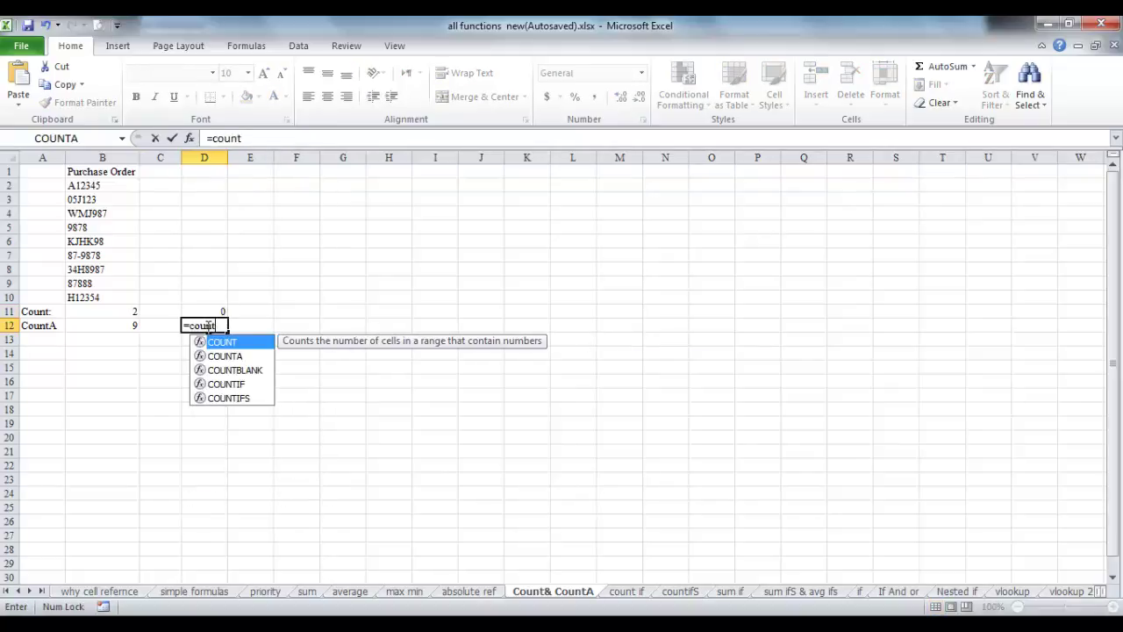
type("a")
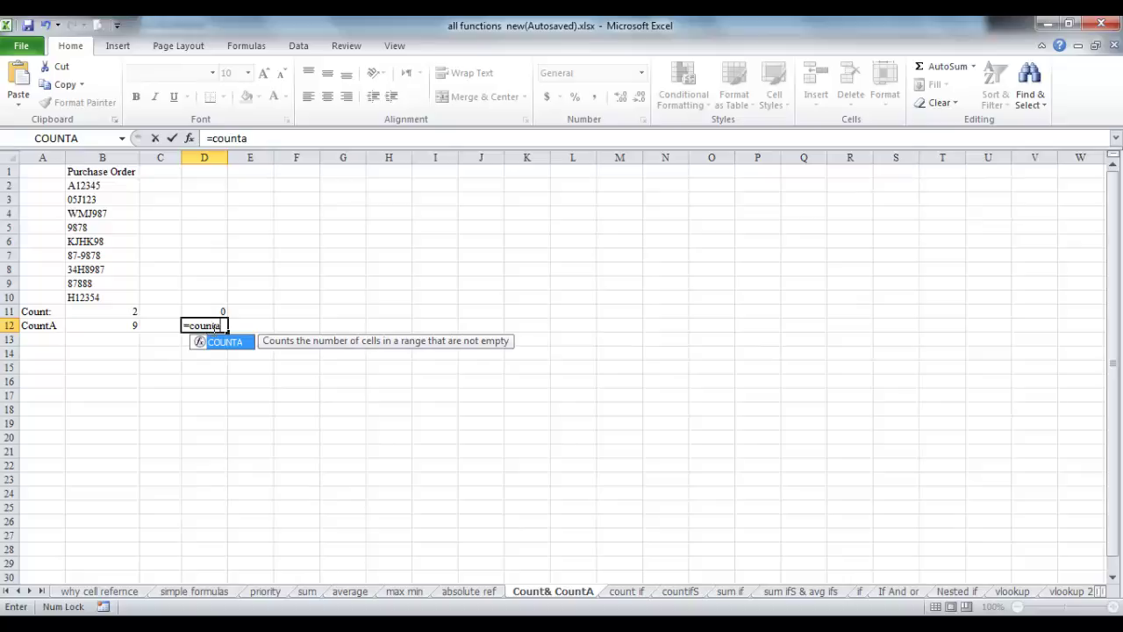
double_click(226, 343)
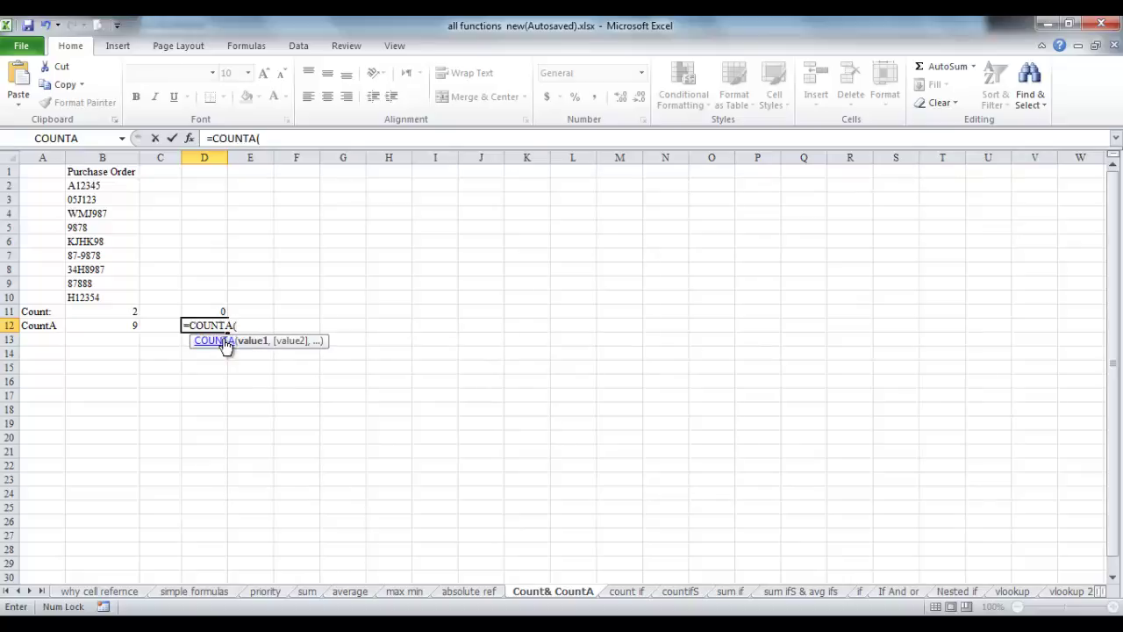
left_click_drag(208, 186, 205, 298)
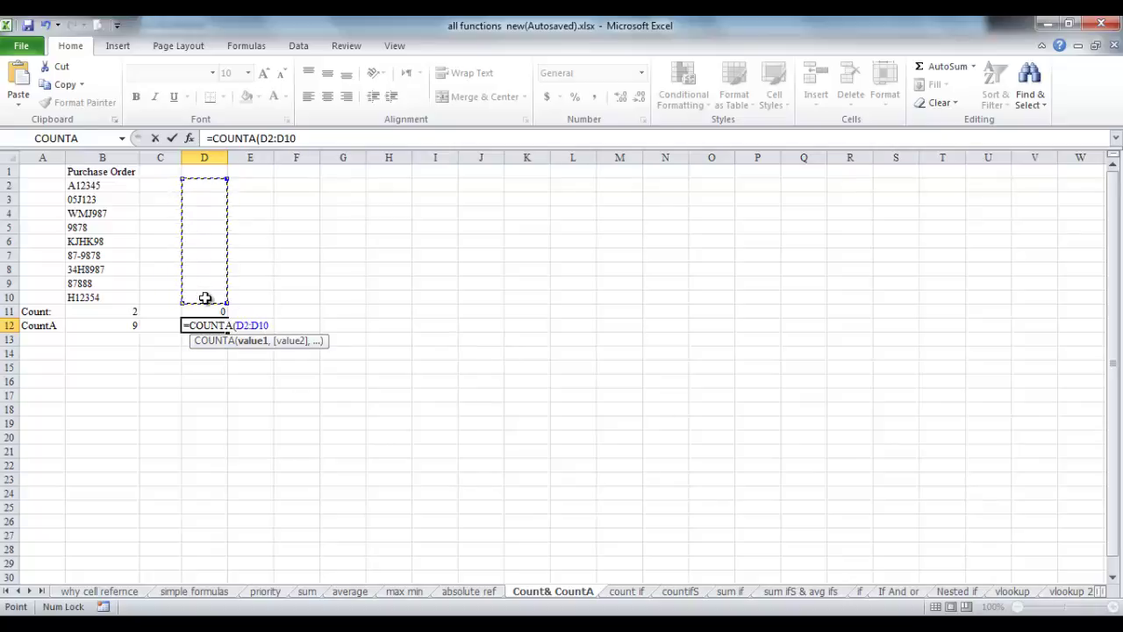
left_click(172, 139)
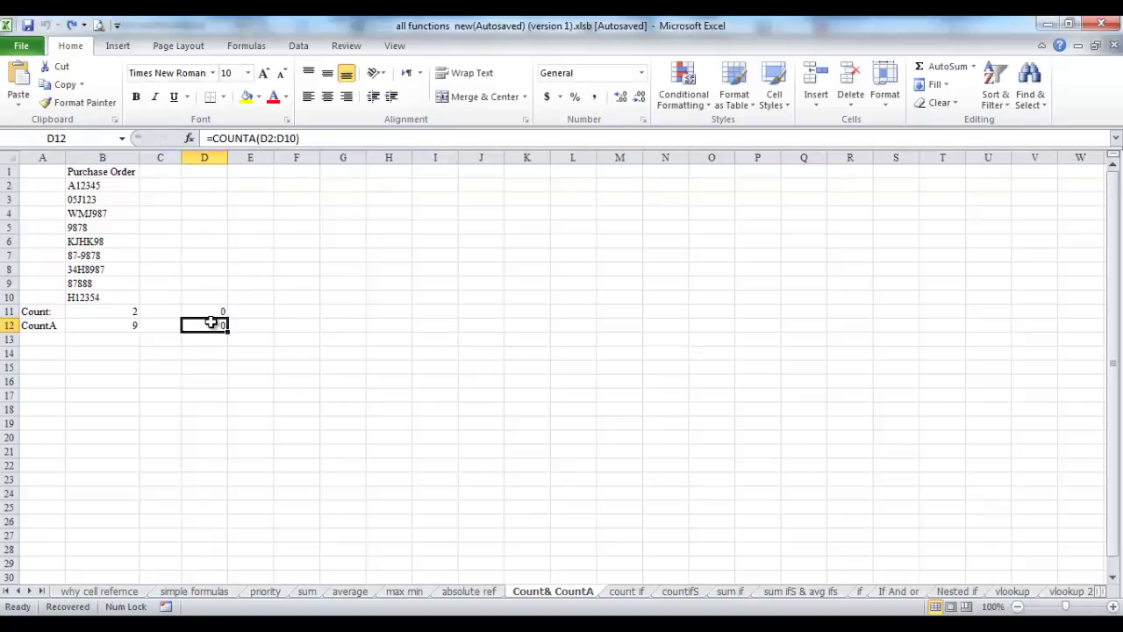
Step: Clear the purchase order entry in B5 and check the COUNT and COUNTA results in B11 and B12
left_click(96, 227)
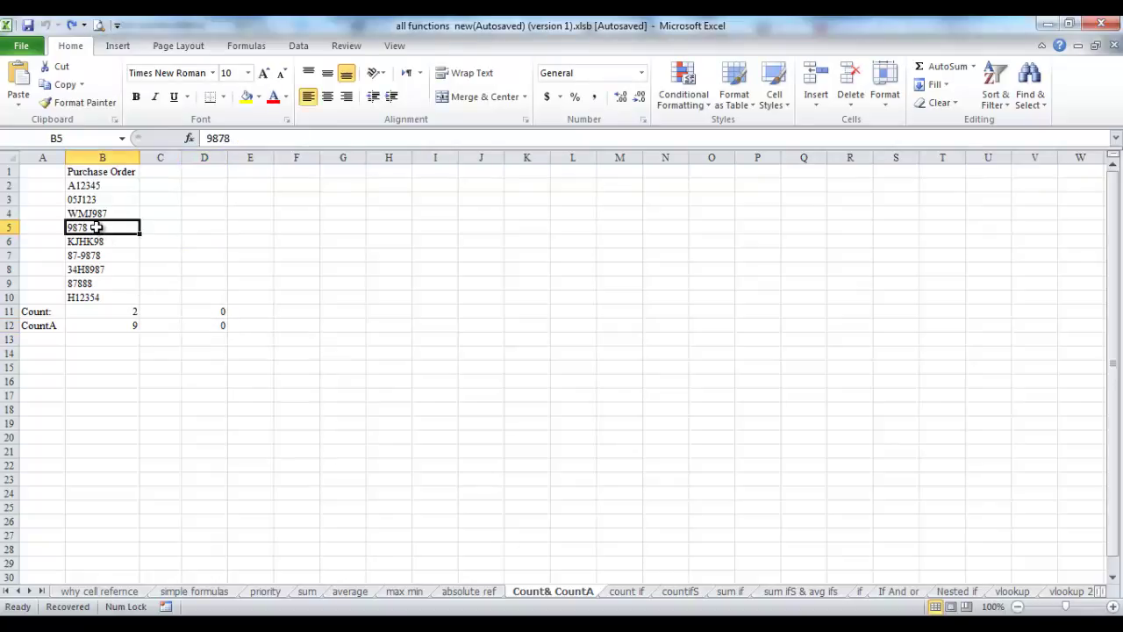
key("Delete")
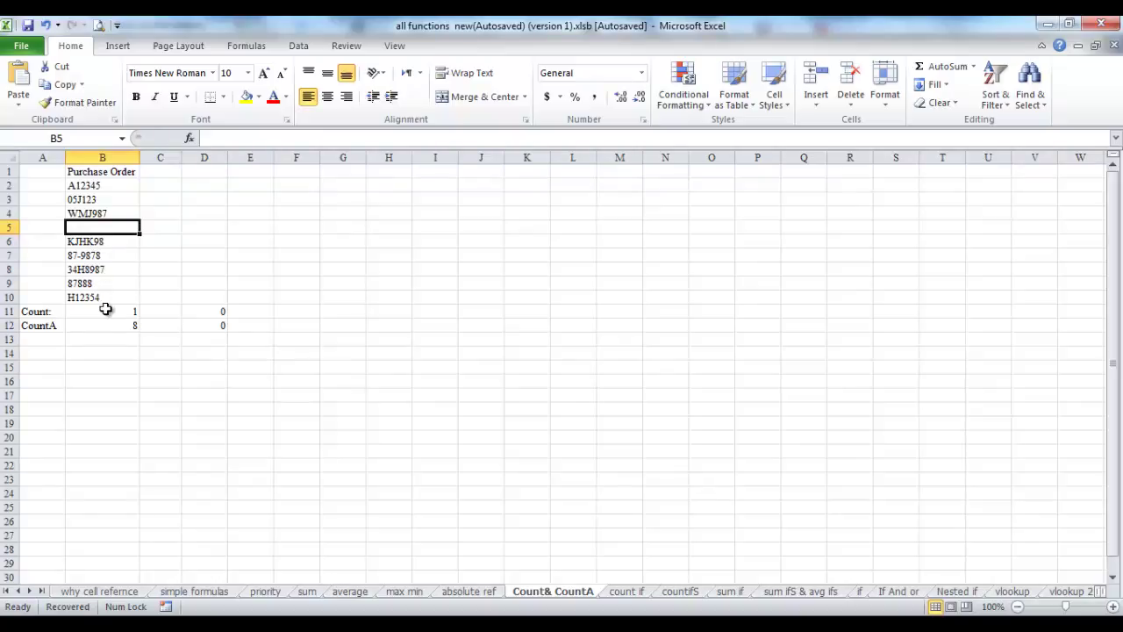
left_click(108, 324)
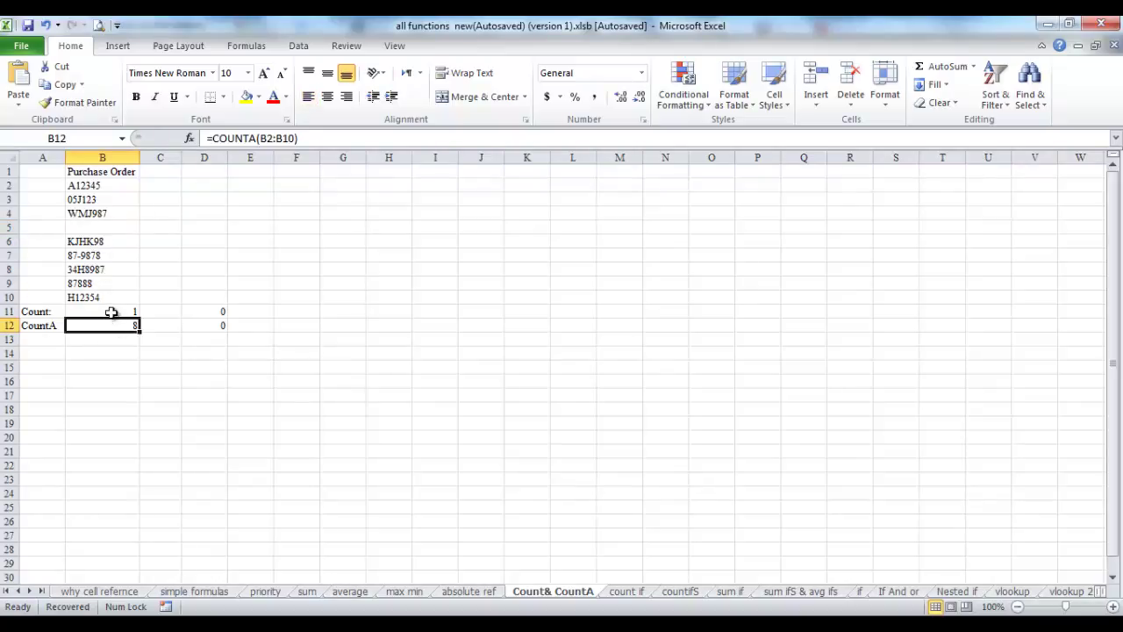
left_click(111, 312)
left_click_drag(112, 315, 113, 323)
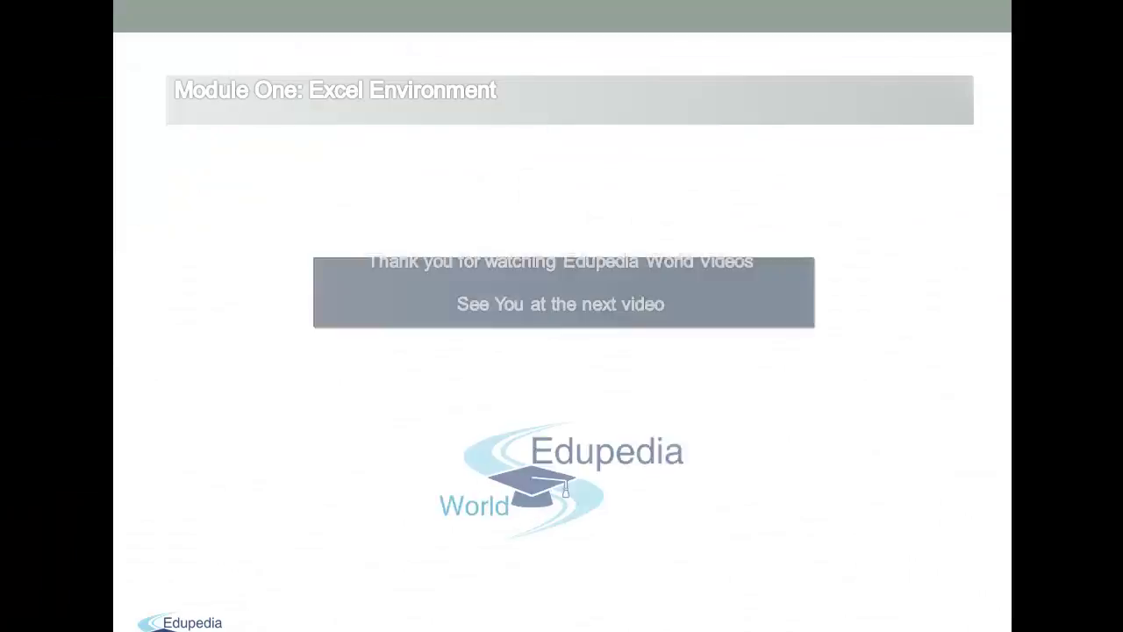